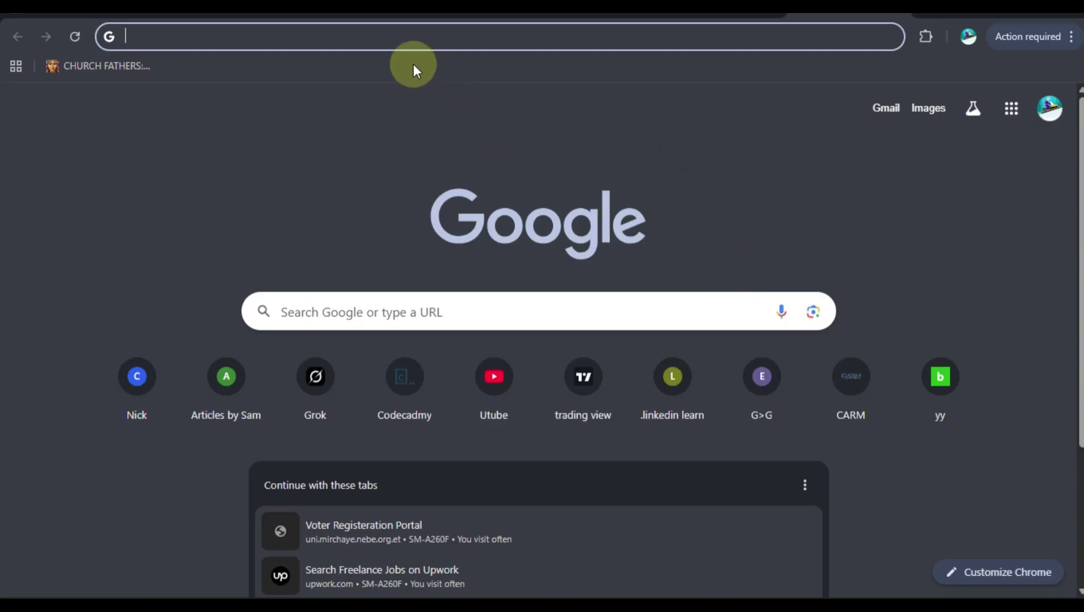
- Search the web for figma, go to the Figma home page and open the recent design file Untitled
click(359, 37)
text(f)
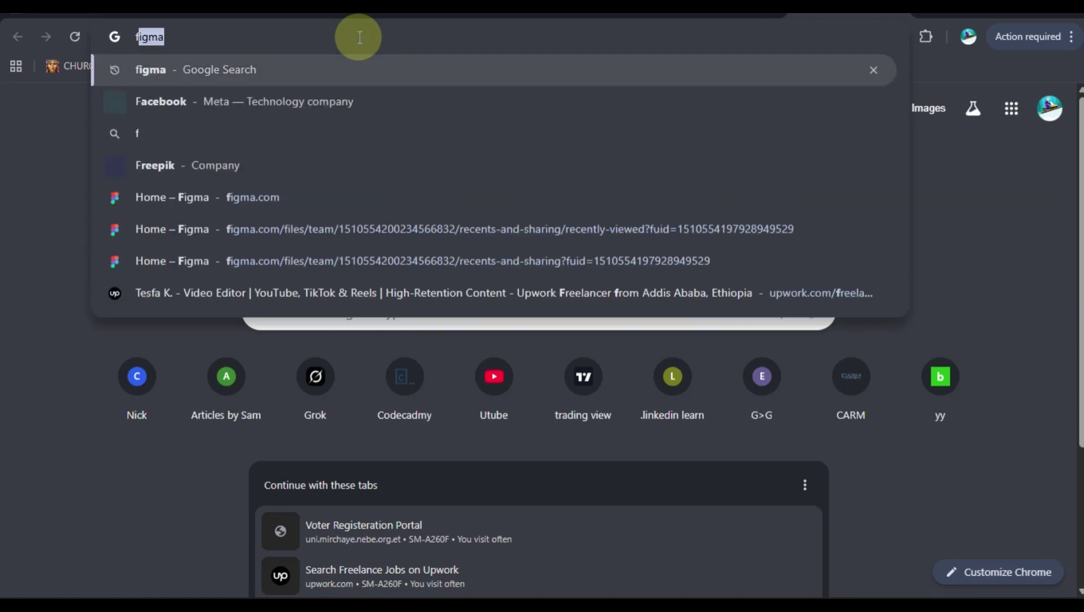
text(igma)
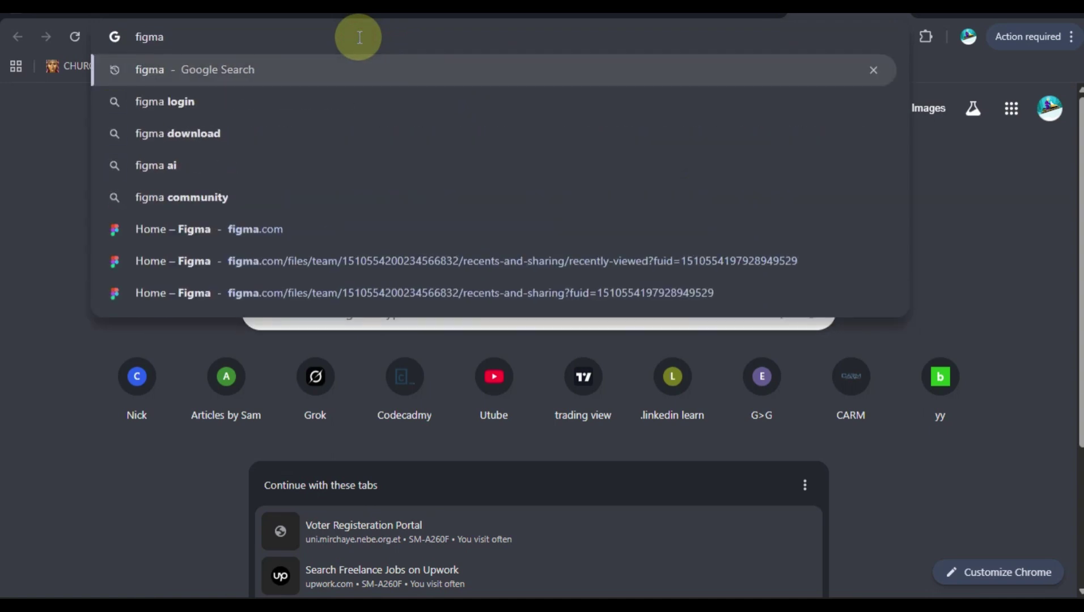
key(Return)
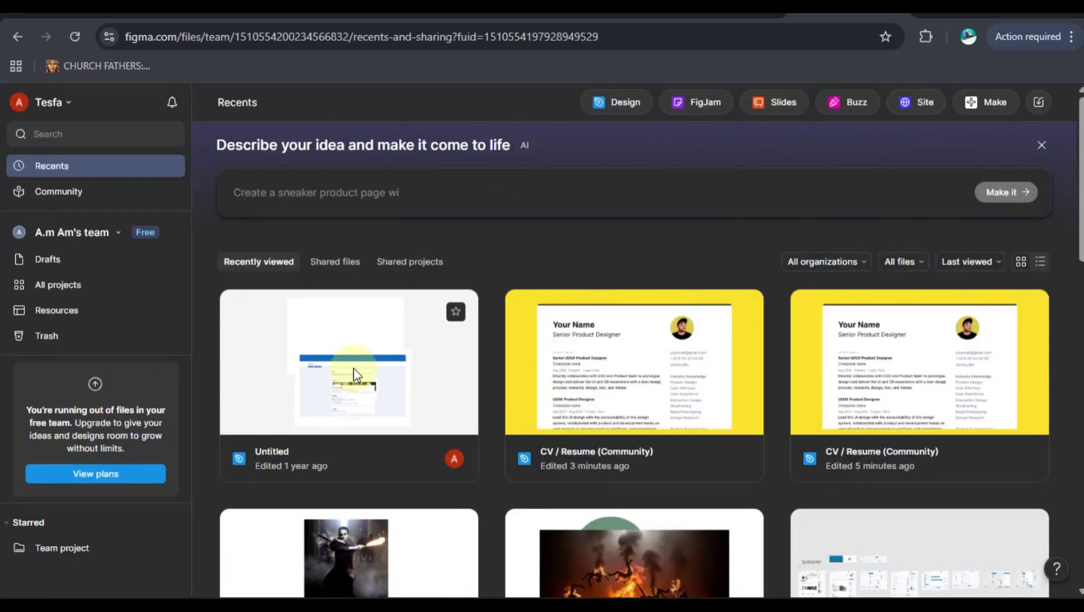
double_click(355, 365)
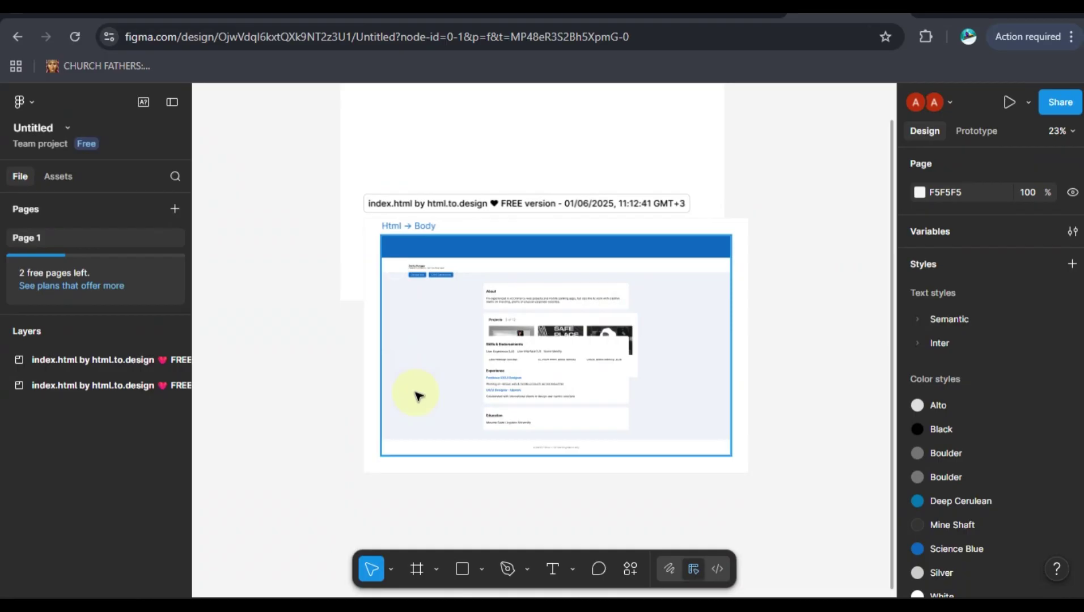
- Select the Main frame inside Html → Body, find the plugin "marka" and run Marka Email Generator
double_click(419, 395)
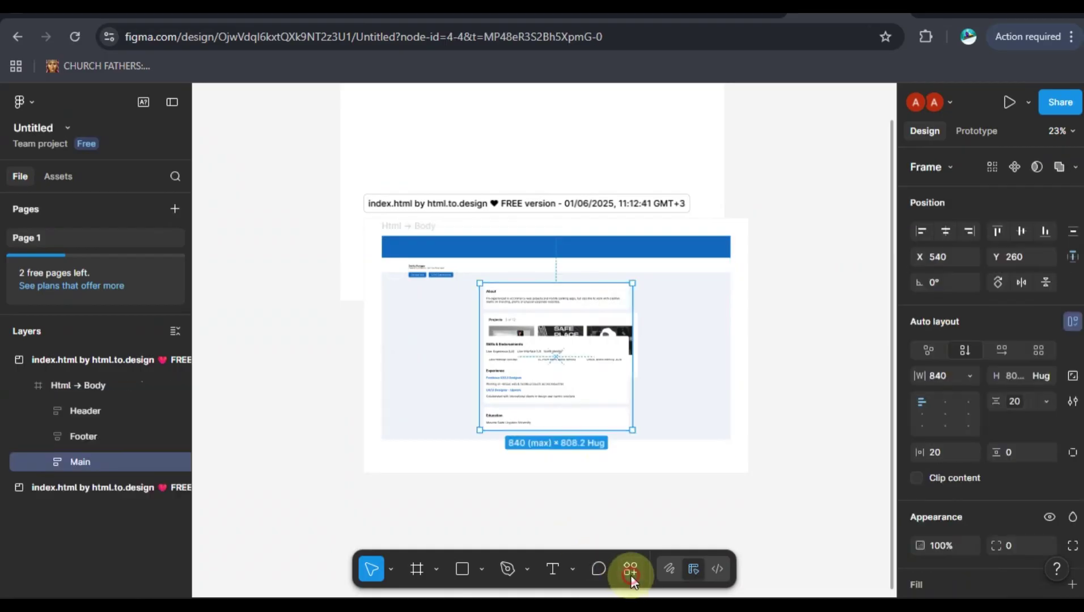
click(631, 571)
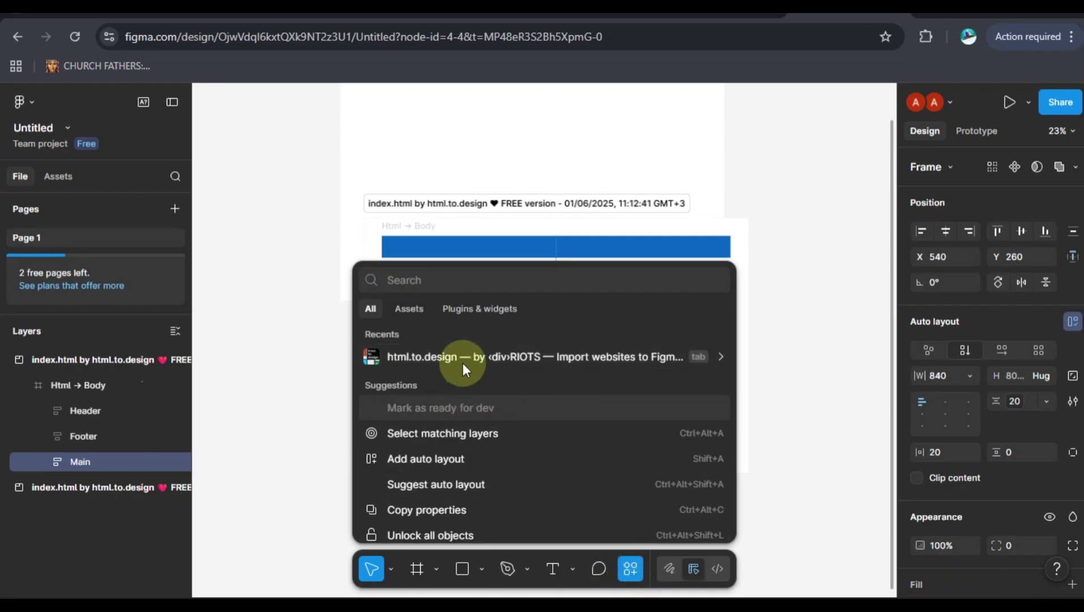
click(479, 306)
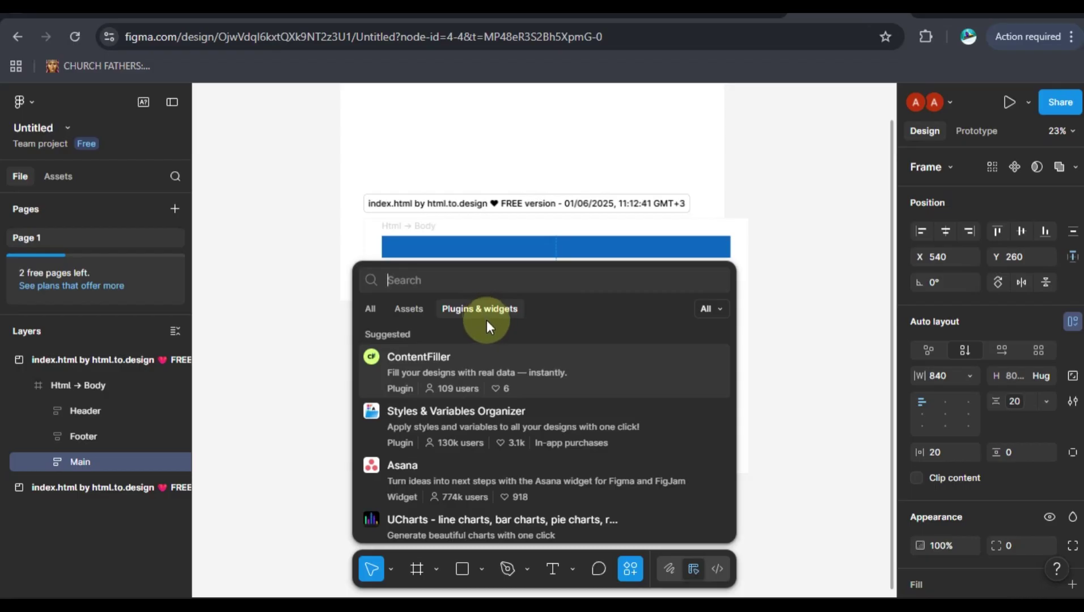
text(marka)
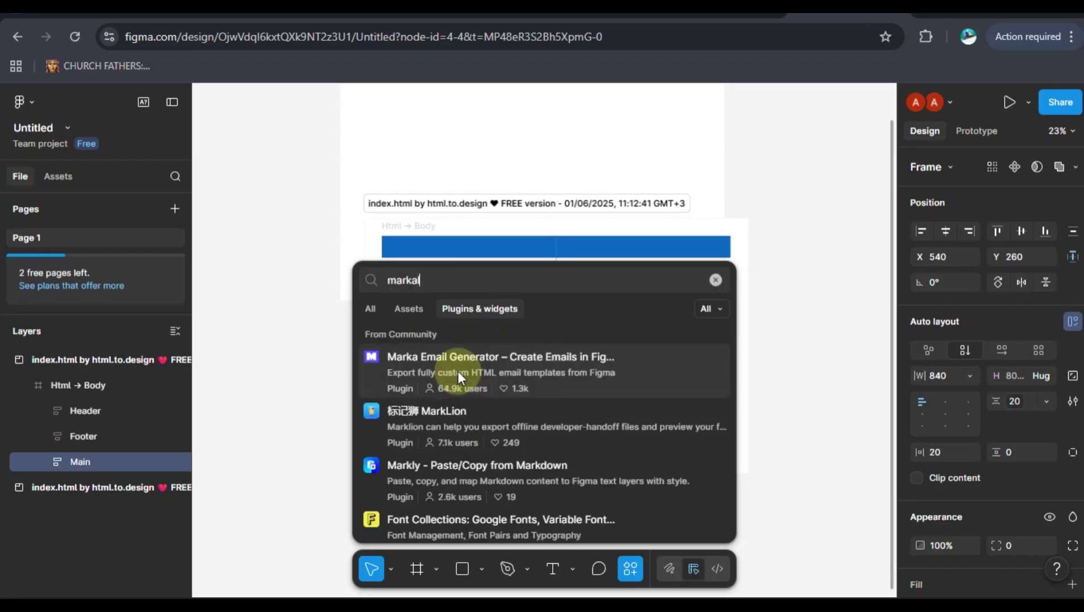
click(458, 371)
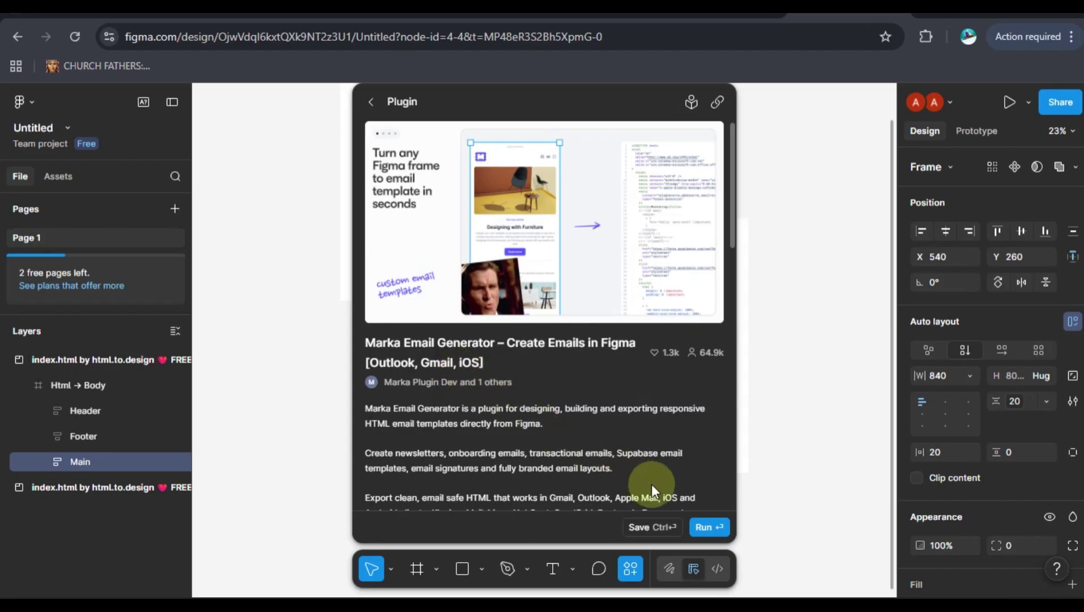
click(709, 522)
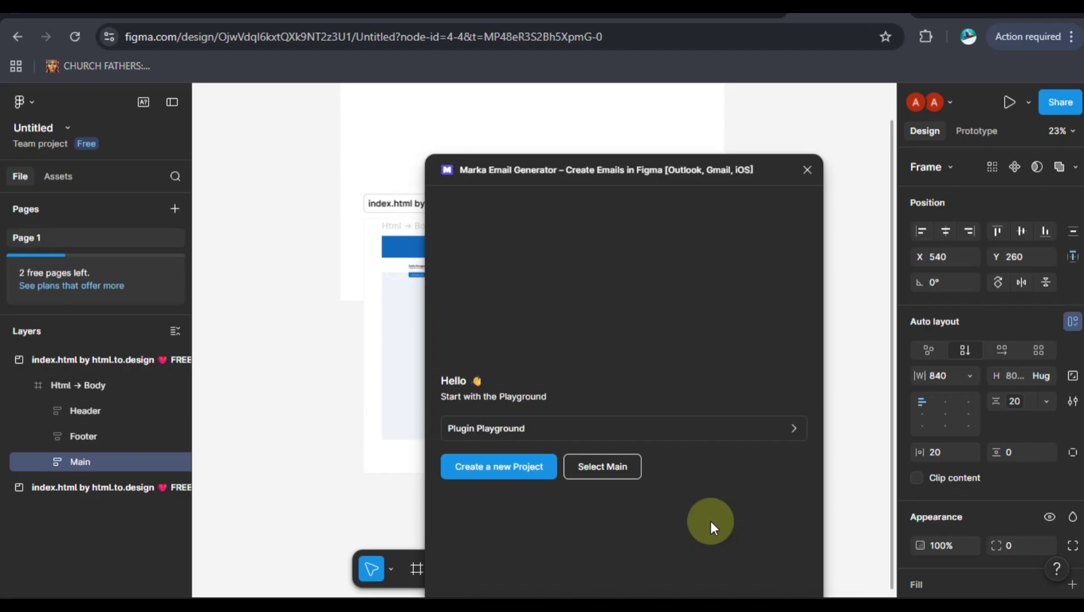
- Open the plugin's Playground community file and load it as an editable Figma design file
click(630, 428)
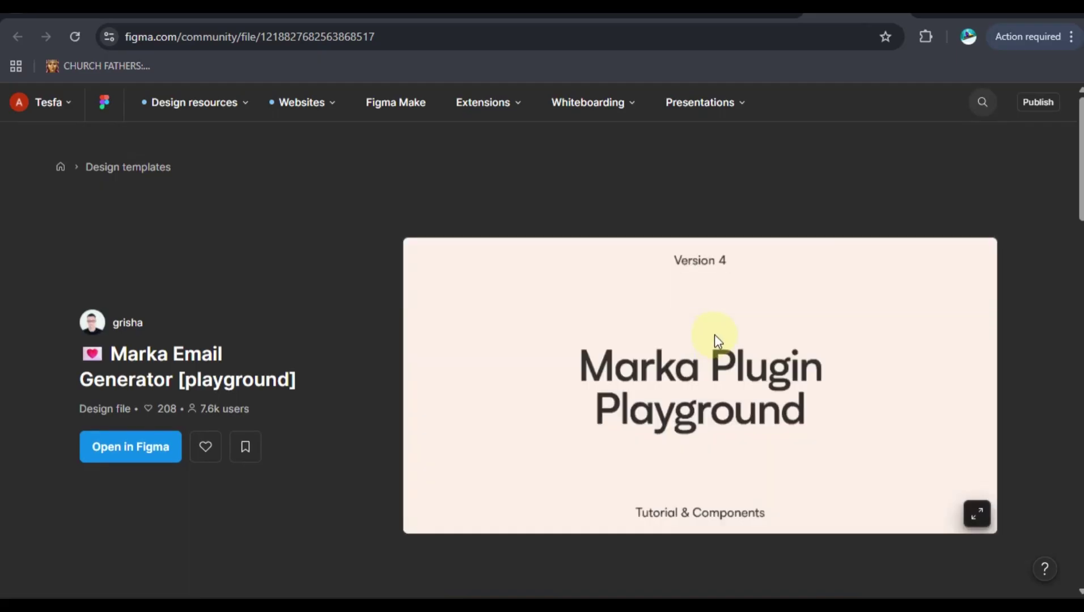
scroll(715, 334, down, 1)
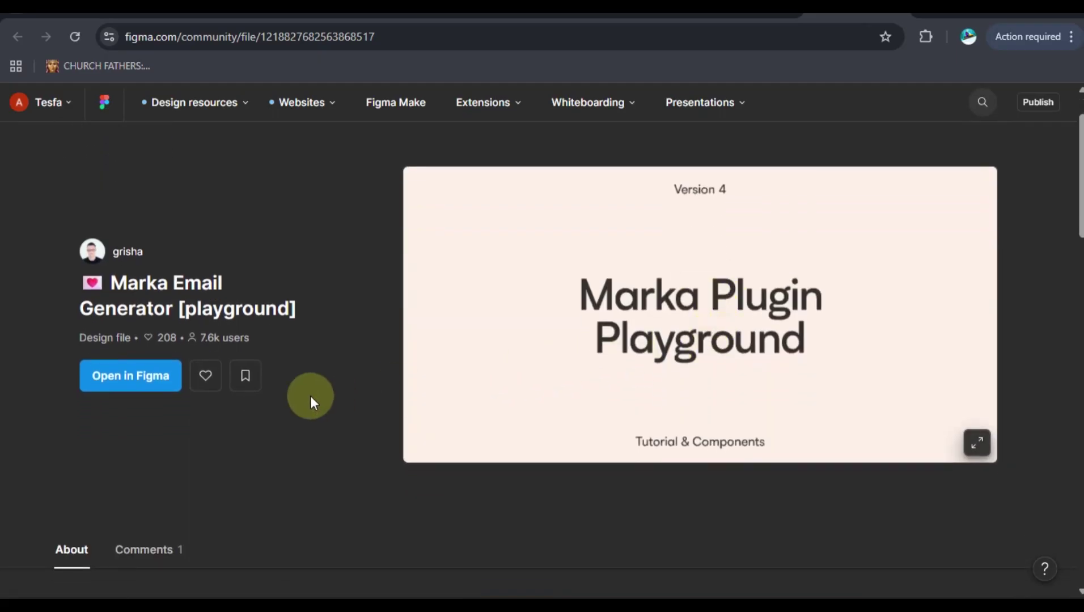
click(137, 376)
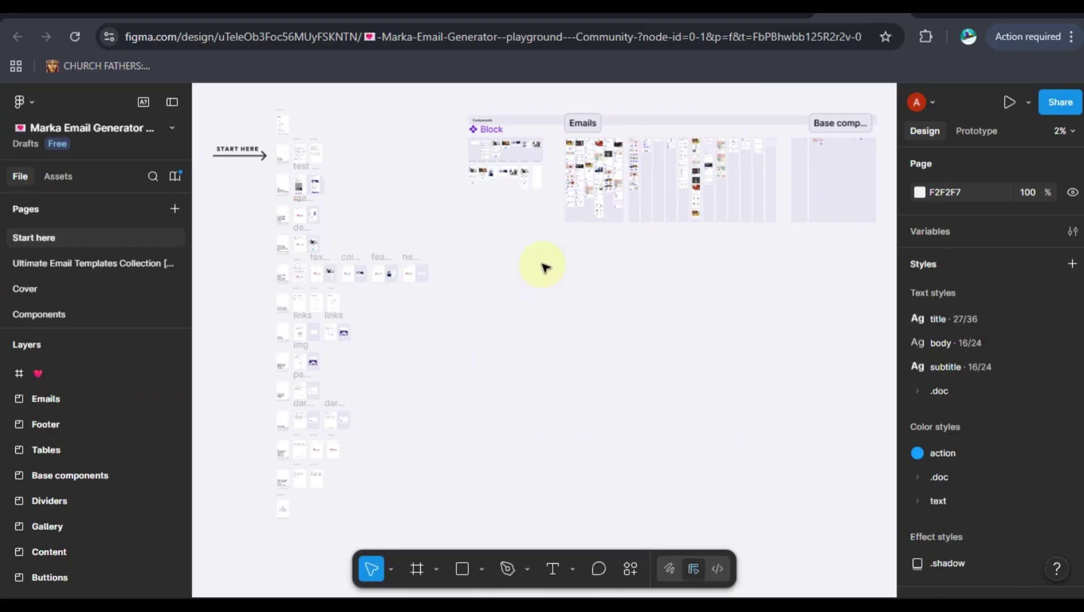
- Examine the Block components and the sample emails beneath them on the Start here page
scroll(544, 267, up, 3)
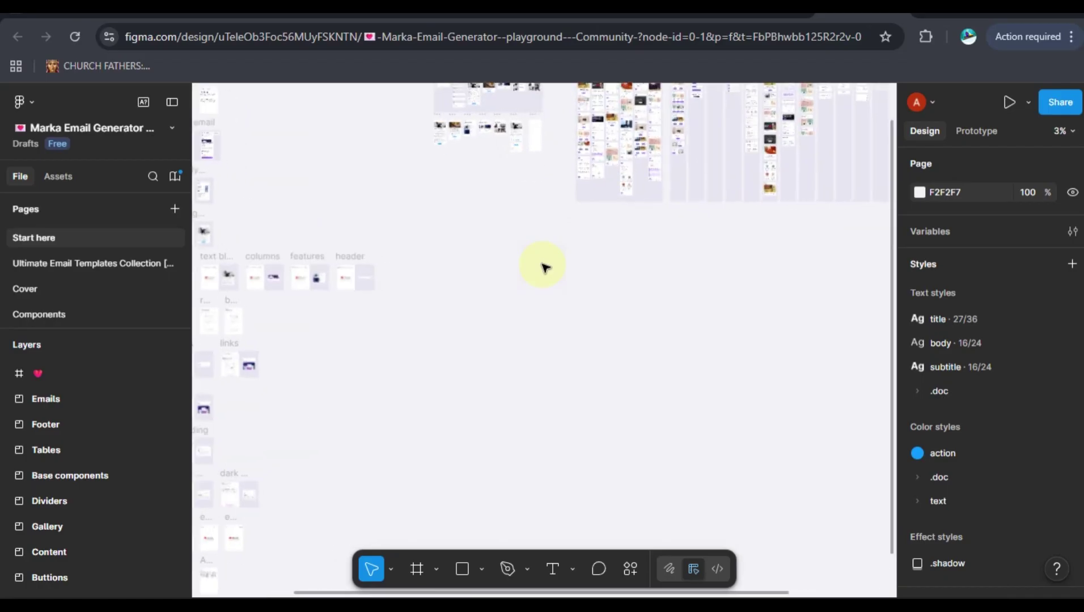
scroll(544, 267, up, 3)
scroll(544, 266, up, 5)
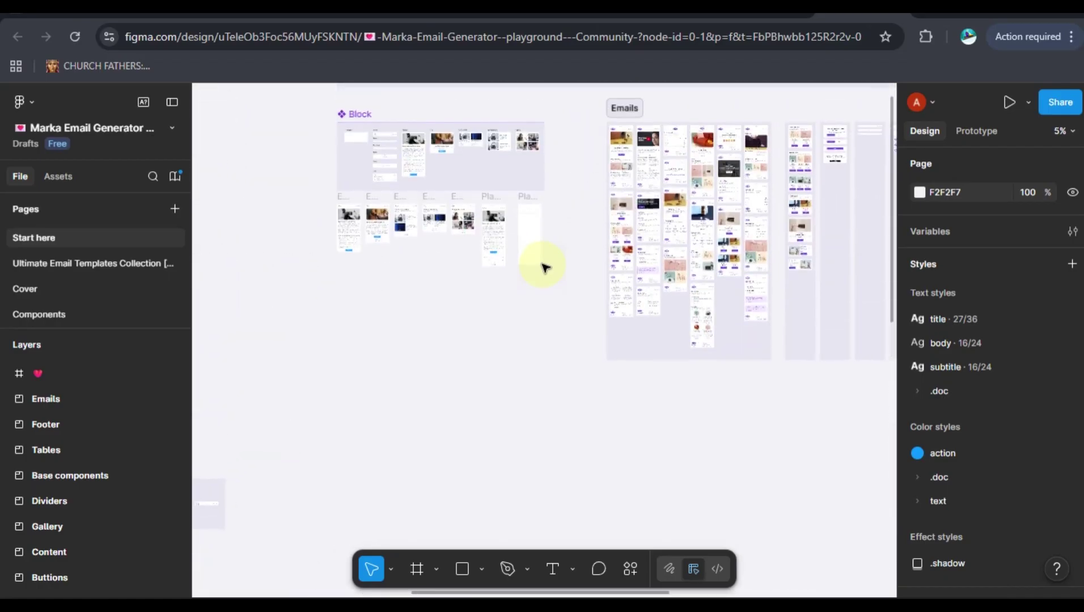
scroll(490, 311, up, 5)
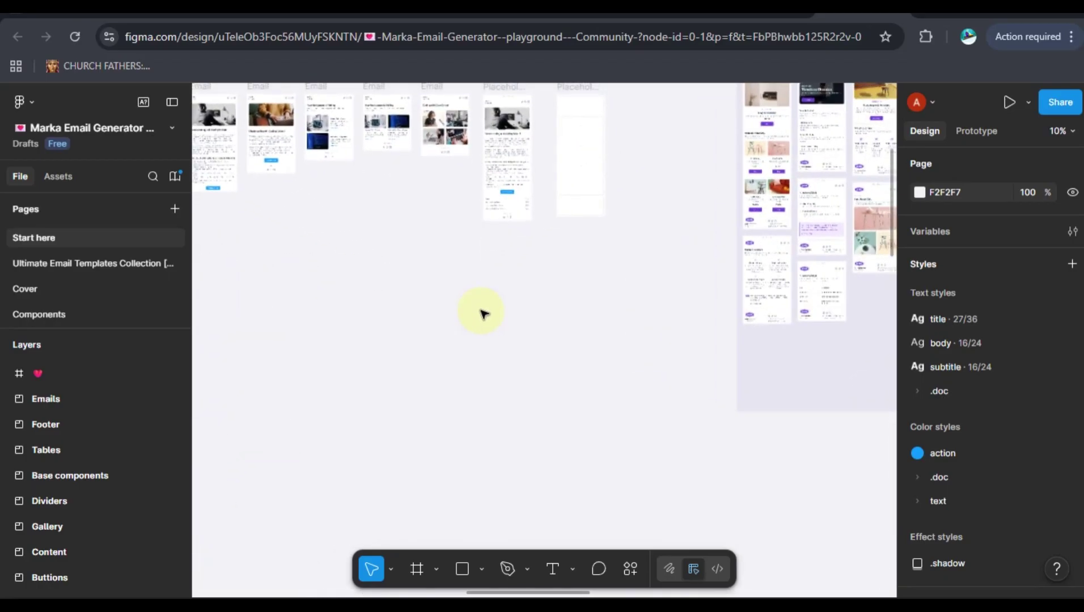
scroll(481, 313, up, 2)
scroll(481, 314, left, 3)
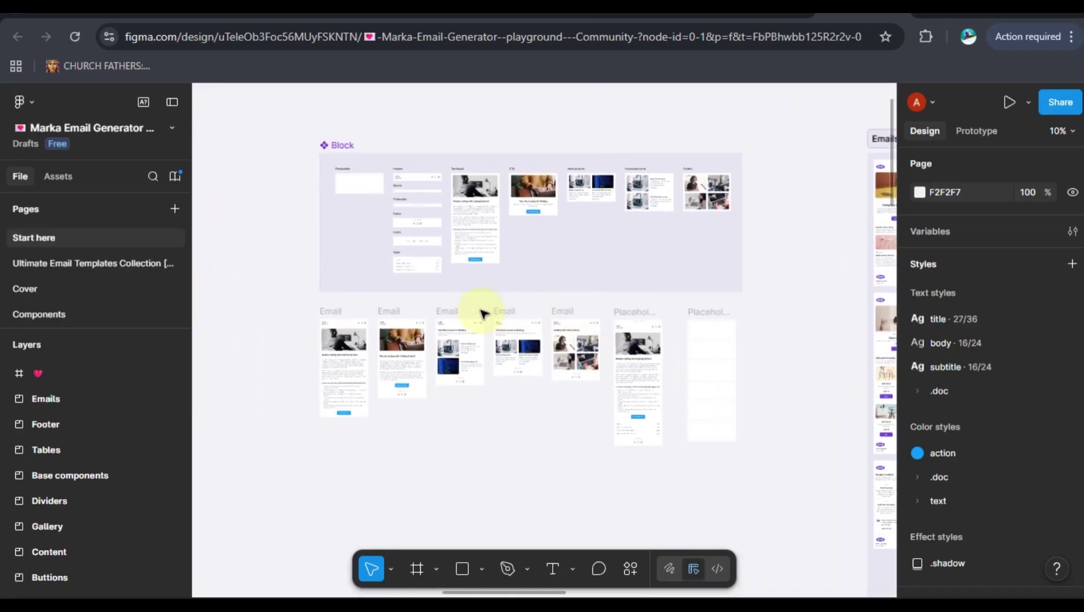
scroll(480, 313, up, 2)
scroll(481, 314, up, 4)
scroll(480, 314, up, 3)
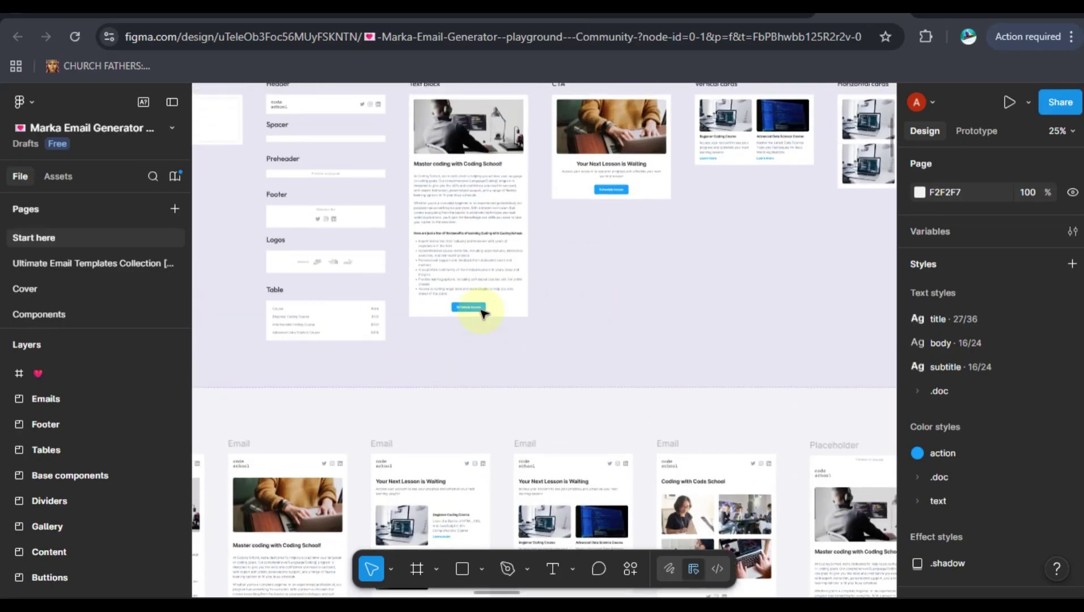
- Examine the ready-made templates in the Emails section, such as Marketing, Video, Checkout, Survey, Products and Articles
scroll(481, 313, right, 10)
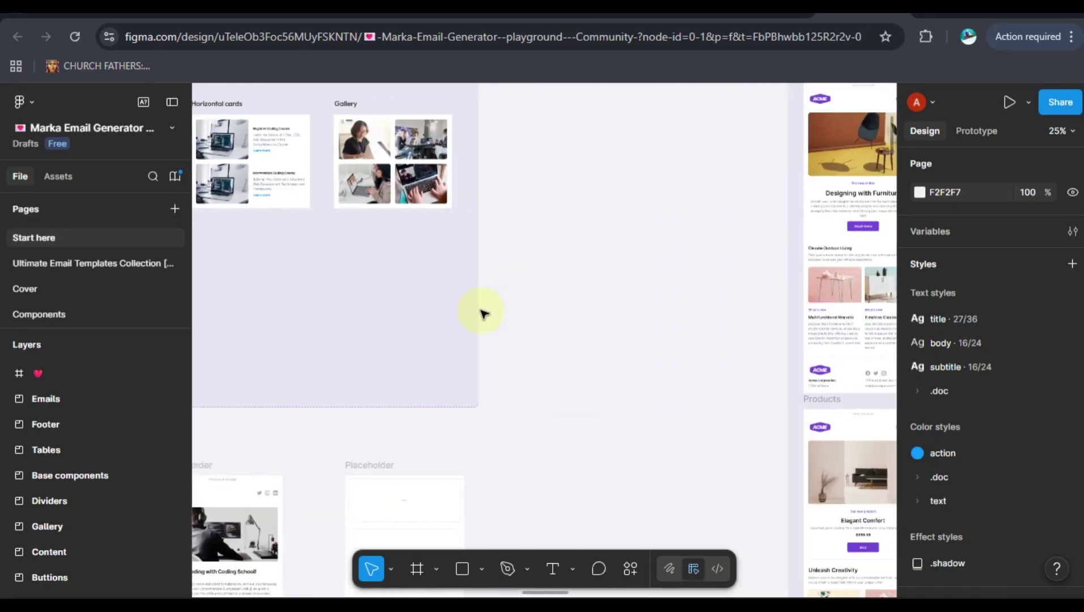
scroll(481, 314, right, 3)
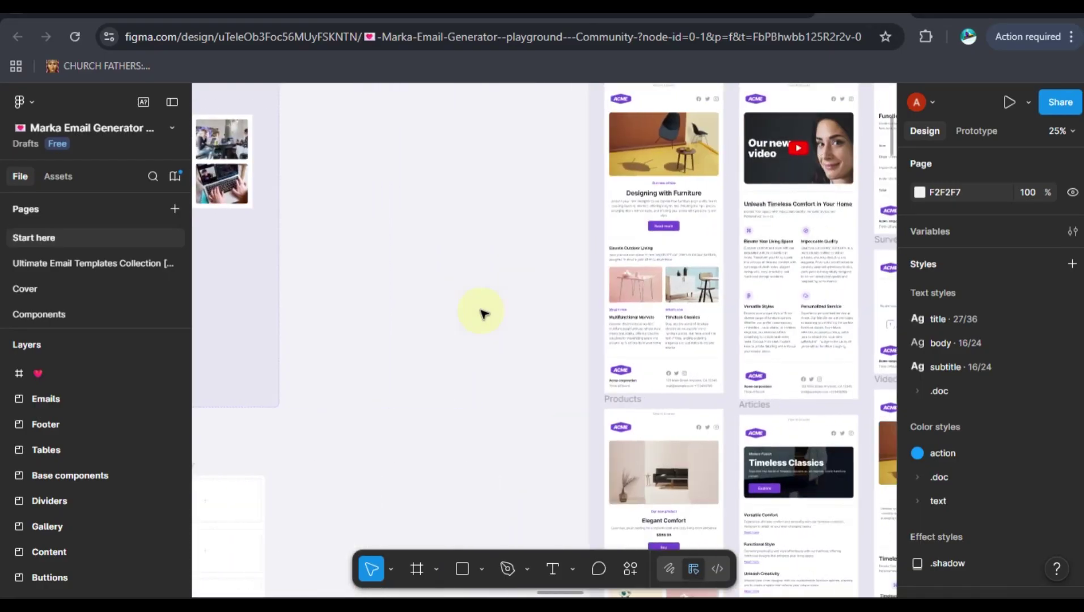
scroll(481, 314, right, 3)
scroll(481, 313, up, 1)
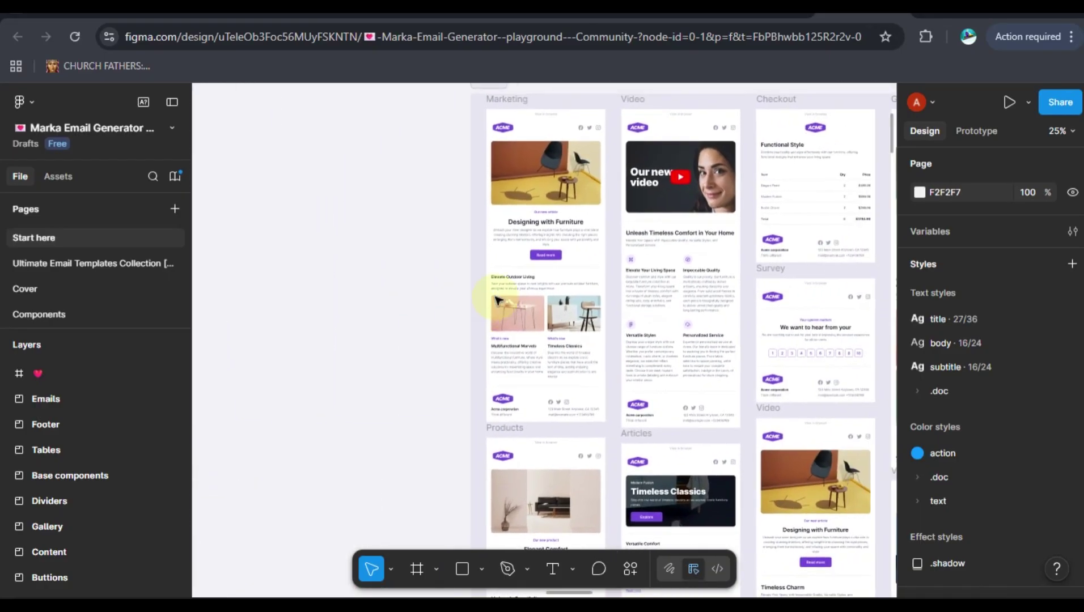
scroll(412, 351, right, 3)
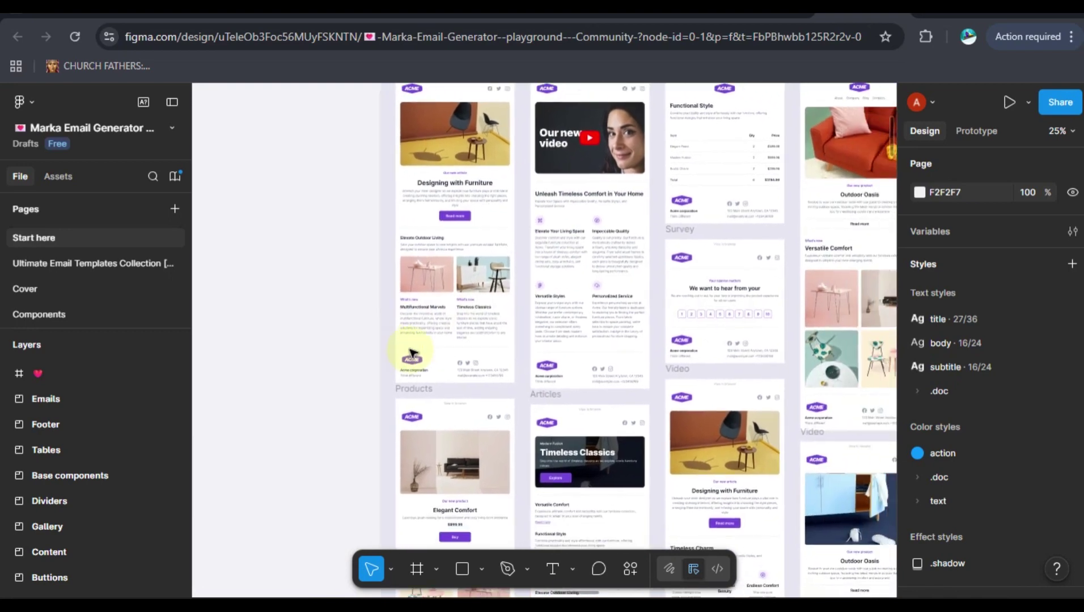
scroll(412, 351, up, 3)
scroll(412, 352, down, 3)
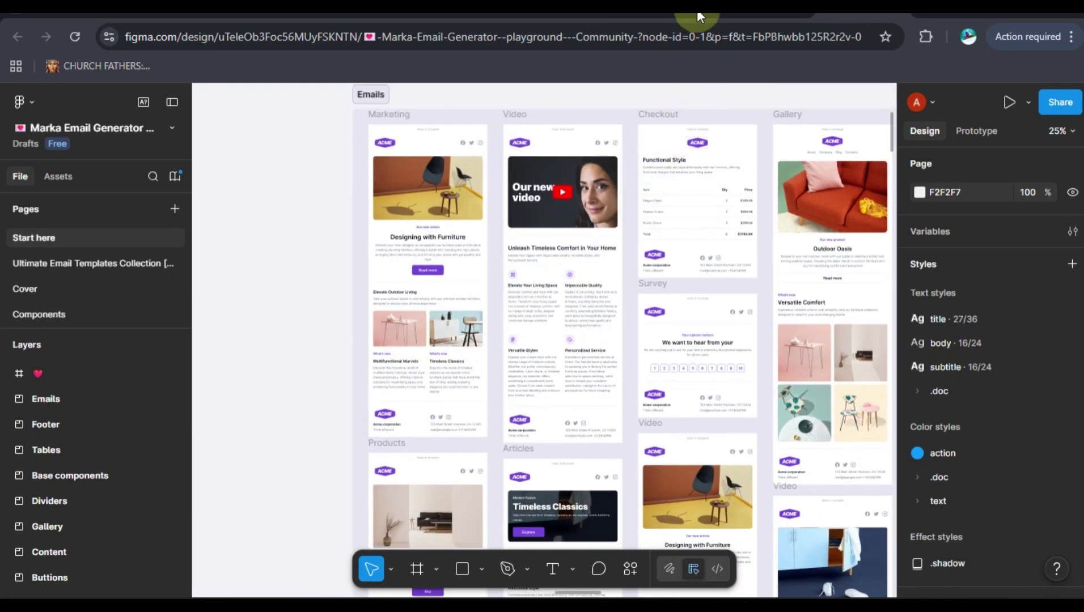
mouse_move(680, 7)
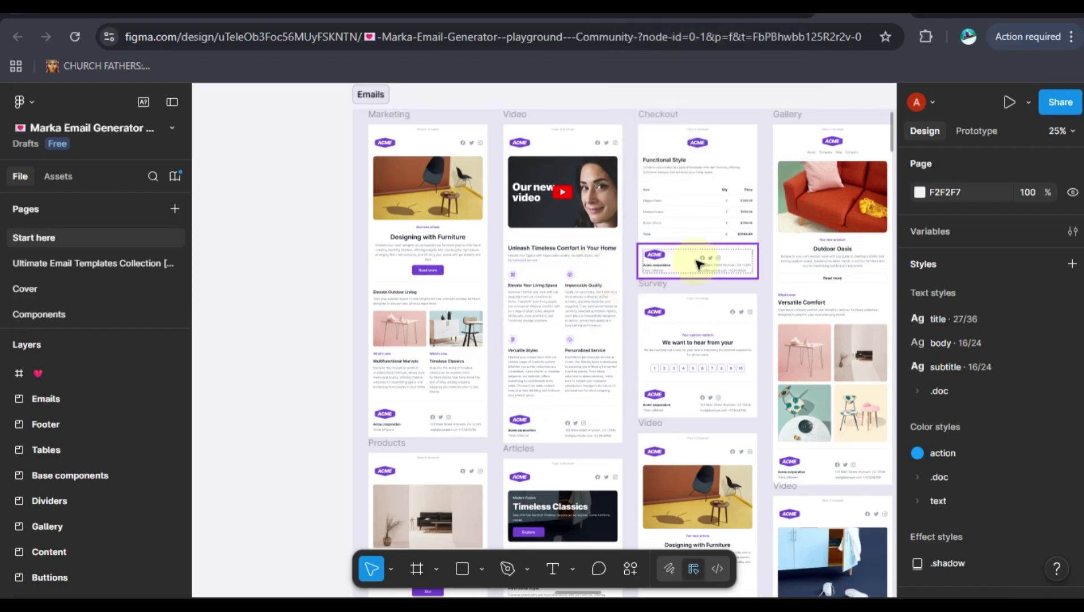
scroll(499, 318, right, 2)
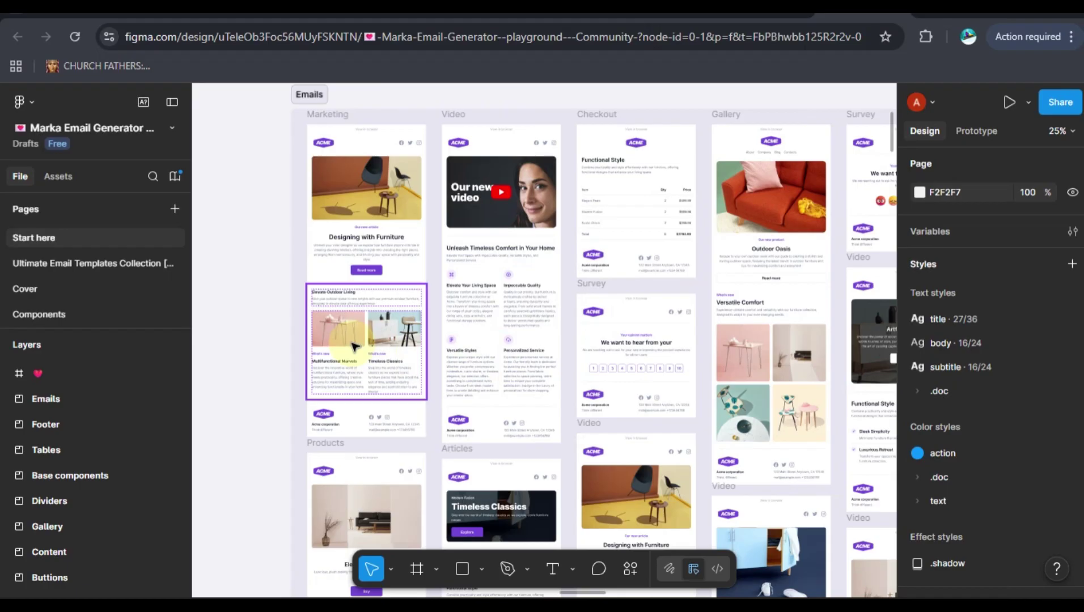
scroll(354, 349, down, 3)
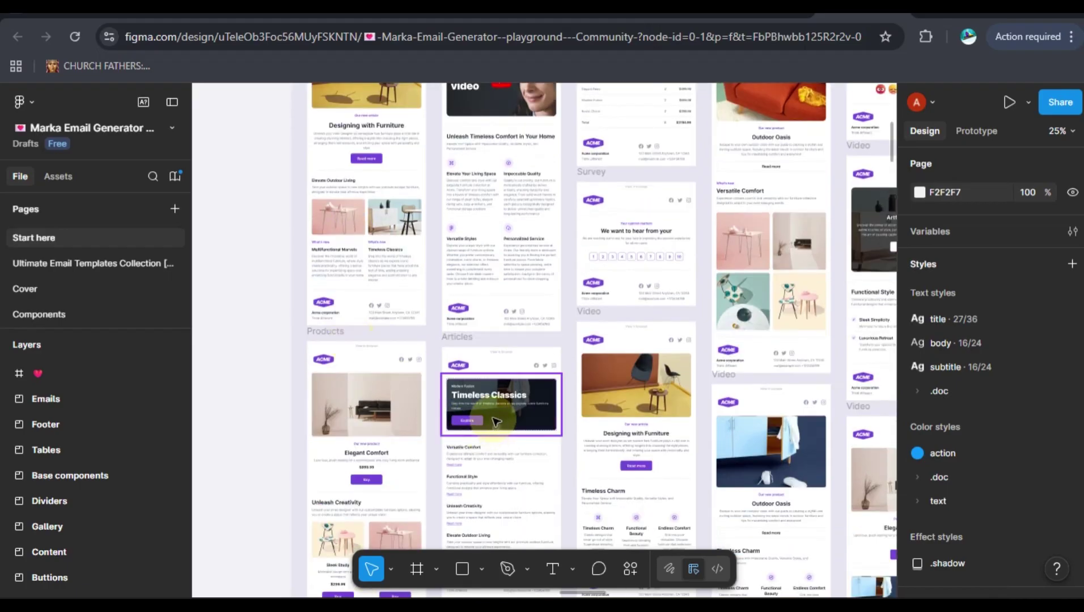
- Try to stretch the 4 images grid block of the Gallery email to 600 × 866, and undo the resize
click(752, 272)
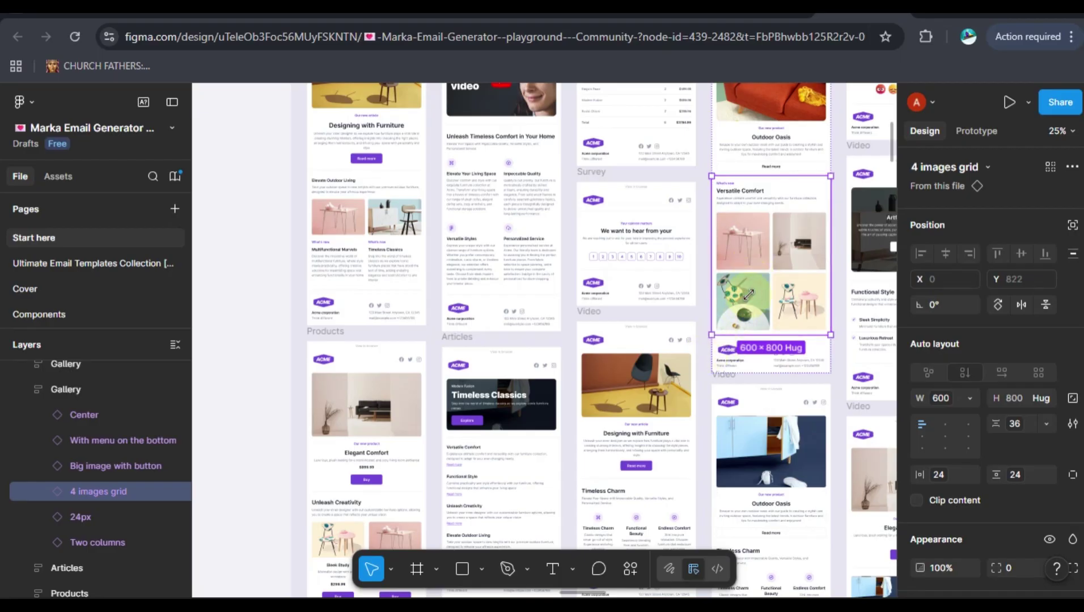
drag(748, 294, 670, 324)
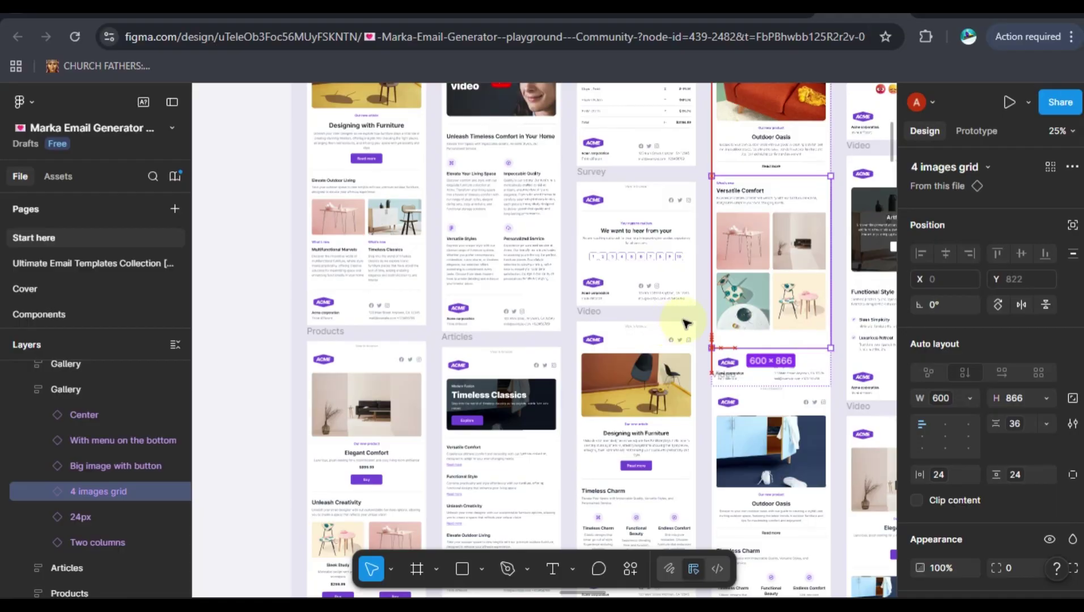
key(ctrl+z)
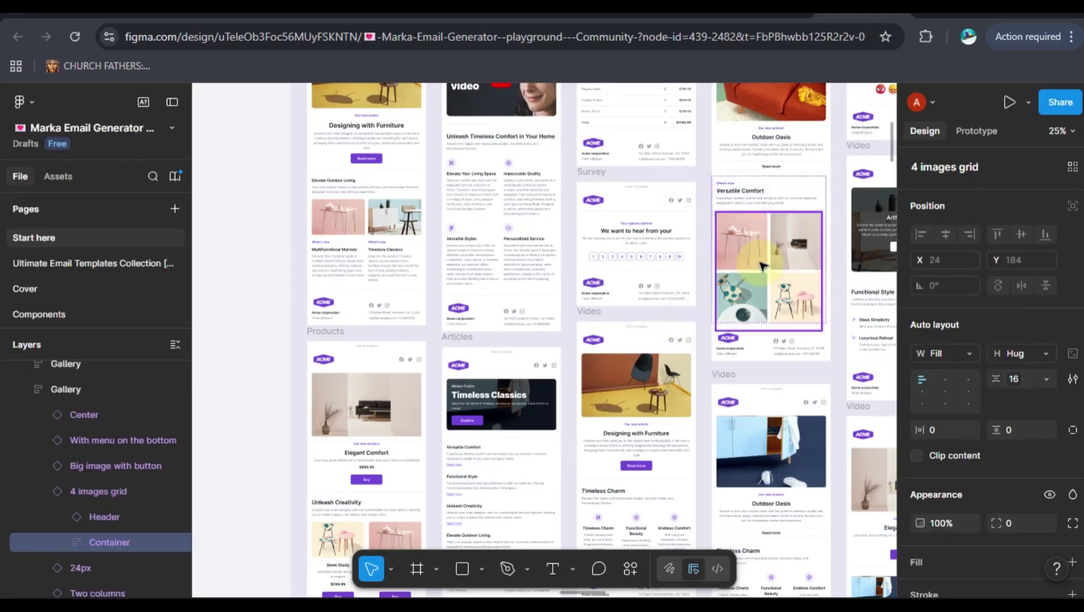
- Inspect both image card rows and the Header of the 4 images grid block, including the Header's prototype settings
click(760, 265)
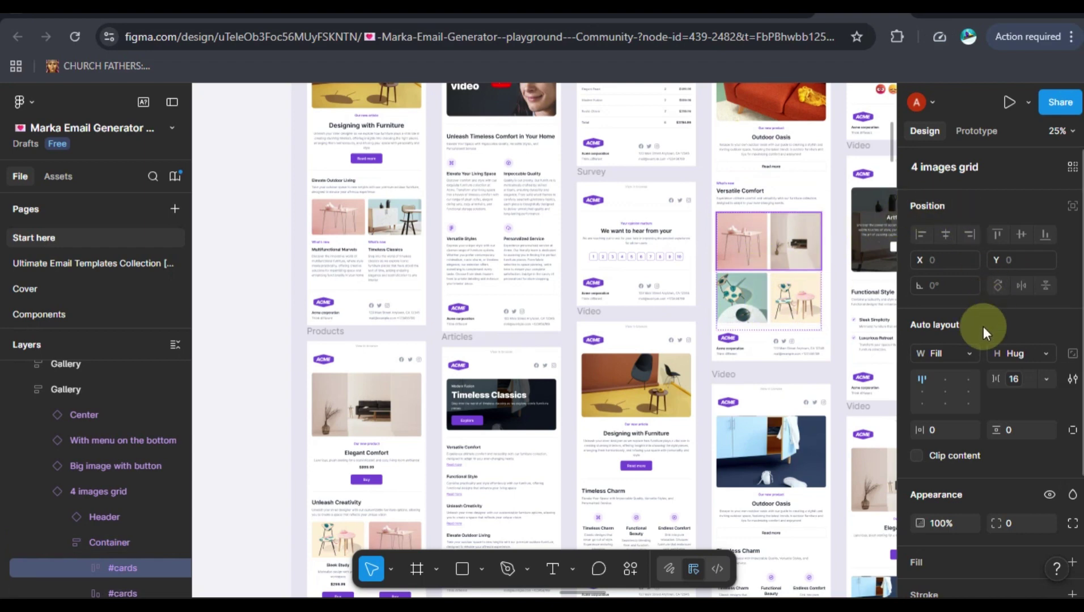
scroll(984, 333, down, 3)
scroll(983, 334, up, 3)
click(766, 290)
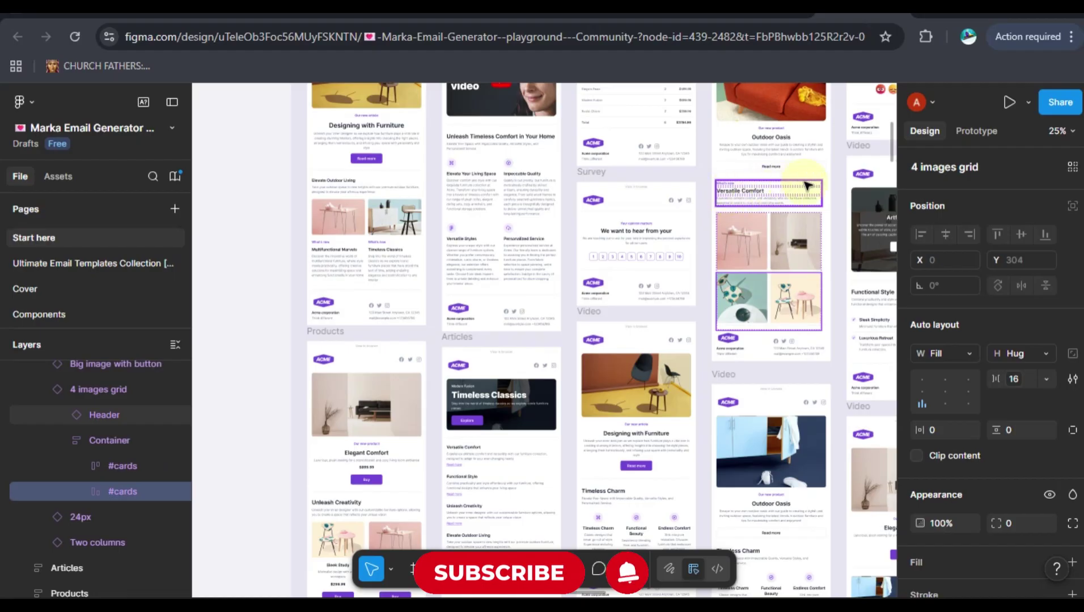
click(807, 185)
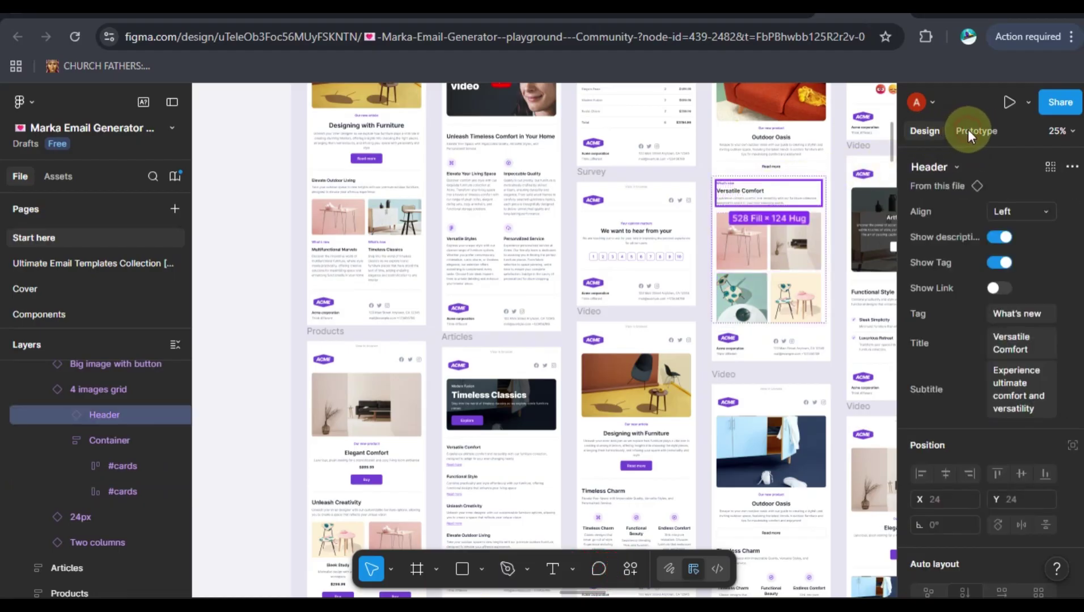
key(shift+e)
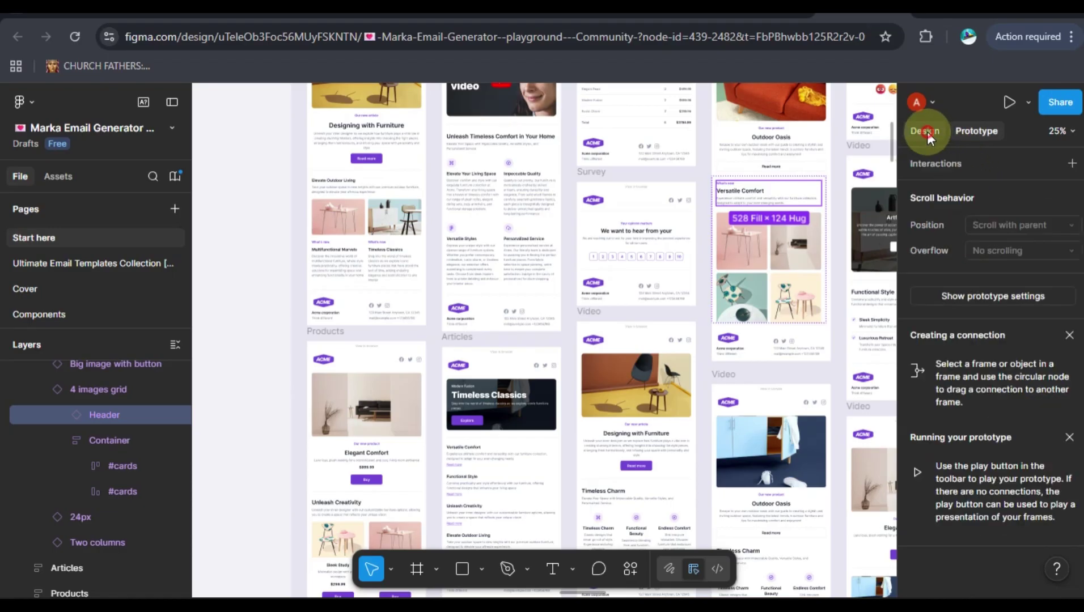